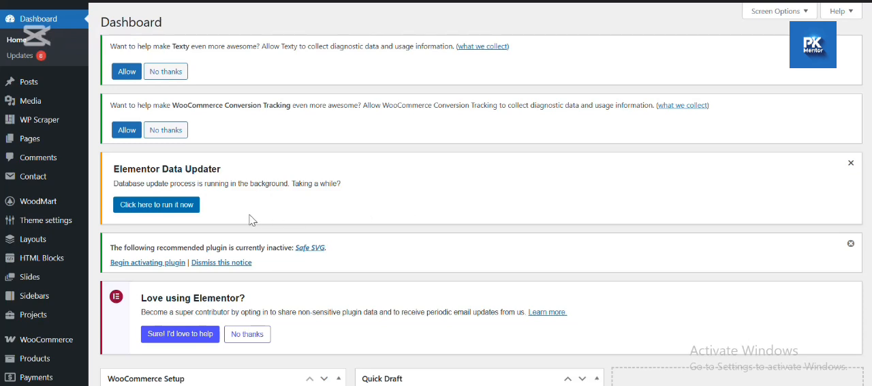
- Enable Dynamic discounts and the discounts table in the theme's Shop settings, and save the options
{"action": "mouse_move", "coordinate": [63, 225]}
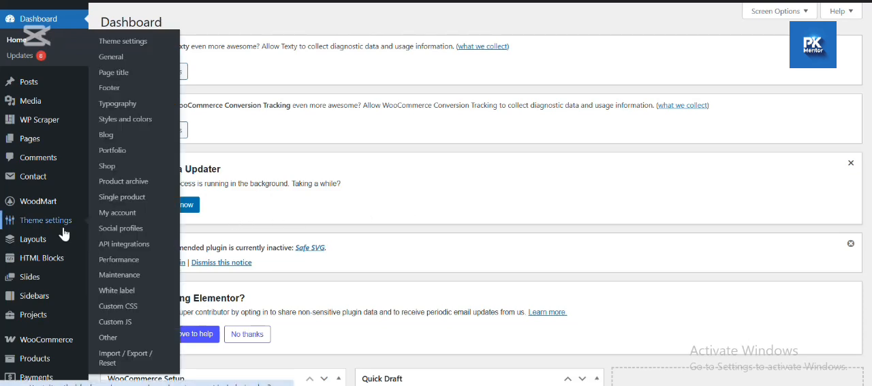
{"action": "left_click", "coordinate": [109, 170]}
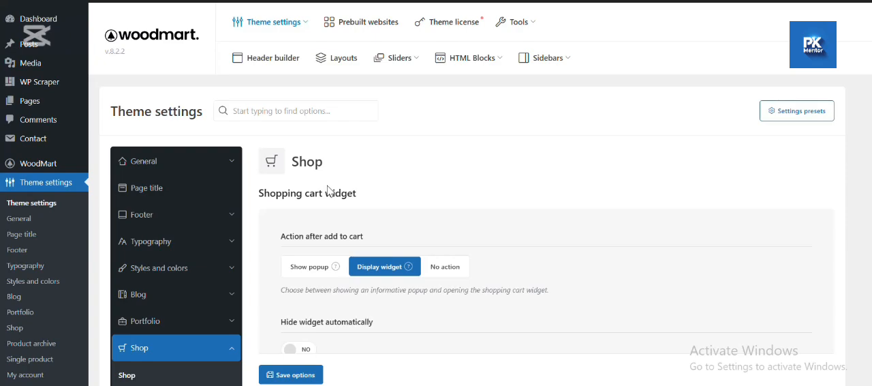
{"action": "scroll", "coordinate": [328, 190], "scroll_direction": "down", "scroll_amount": 10}
{"action": "scroll", "coordinate": [328, 190], "scroll_direction": "down", "scroll_amount": 10}
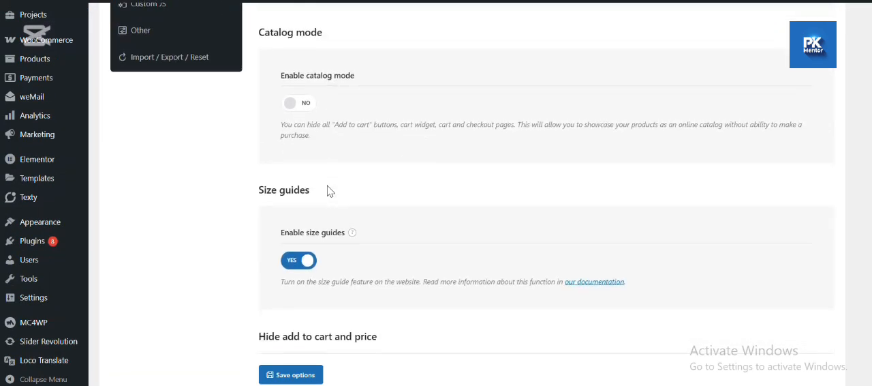
{"action": "scroll", "coordinate": [328, 190], "scroll_direction": "down", "scroll_amount": 5}
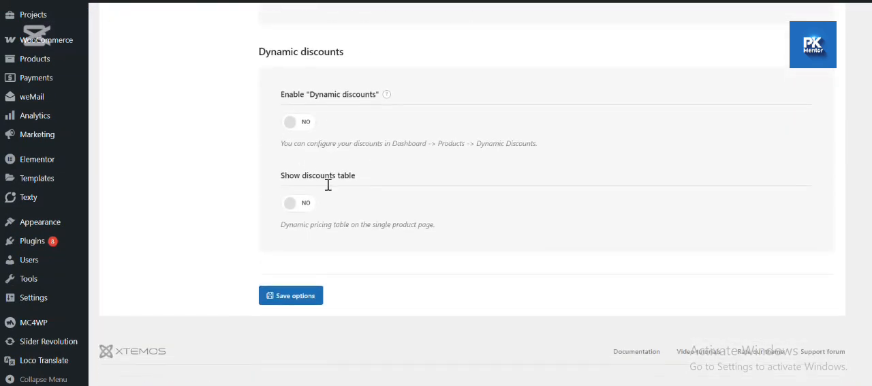
{"action": "left_click", "coordinate": [303, 128]}
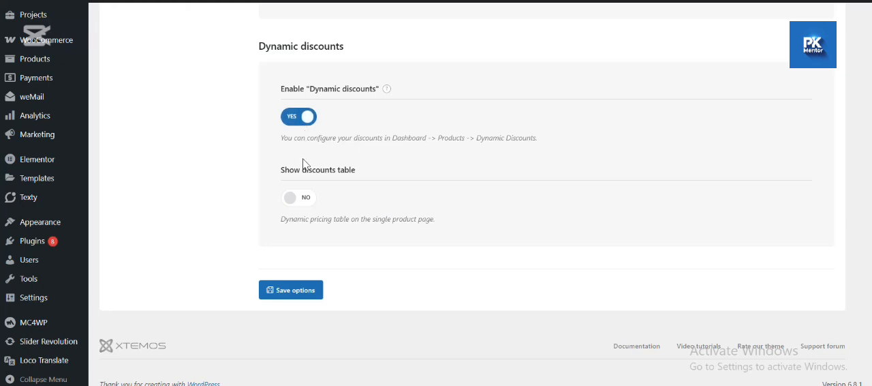
{"action": "left_click", "coordinate": [305, 198]}
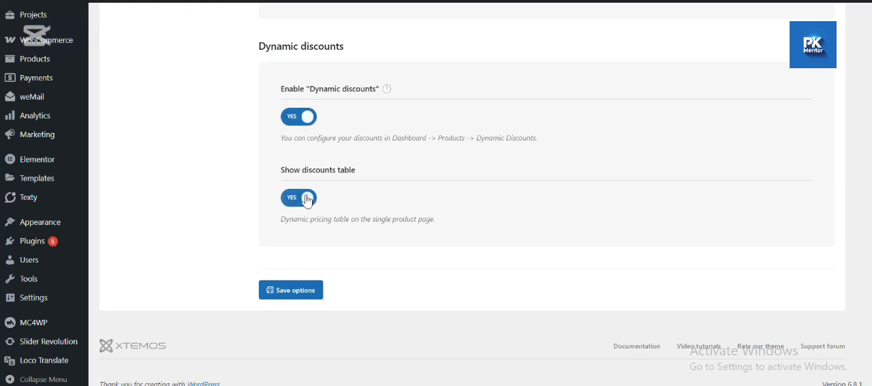
{"action": "left_click", "coordinate": [295, 289]}
- Go to the Dynamic Discounts list for products and start a new discount rule
{"action": "mouse_move", "coordinate": [47, 65]}
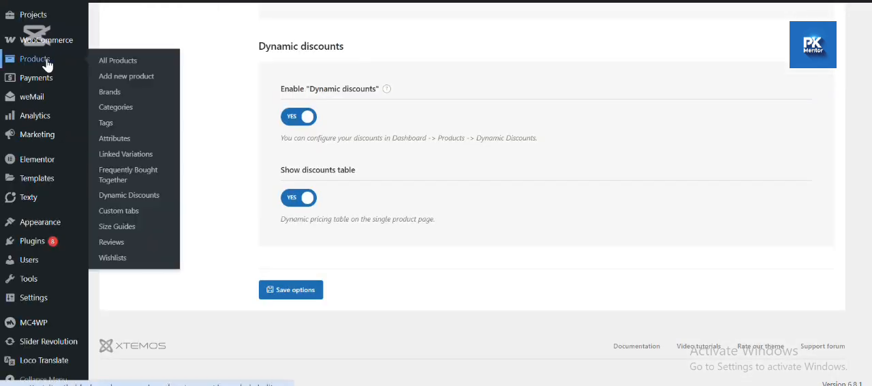
{"action": "left_click", "coordinate": [123, 196]}
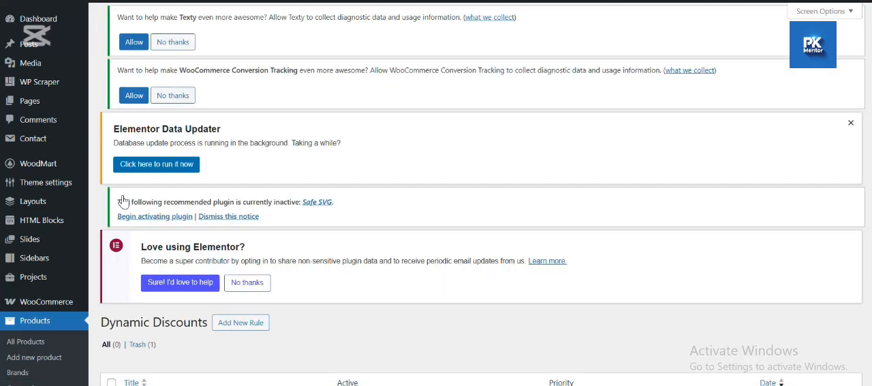
{"action": "scroll", "coordinate": [303, 150], "scroll_direction": "down", "scroll_amount": 3}
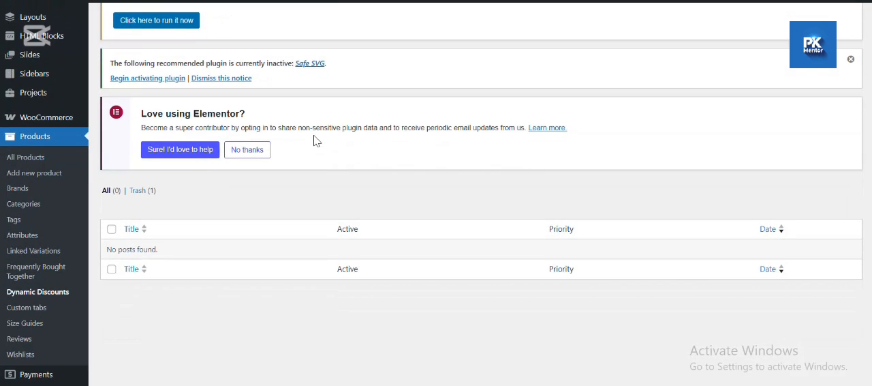
{"action": "scroll", "coordinate": [314, 139], "scroll_direction": "up", "scroll_amount": 2}
{"action": "scroll", "coordinate": [197, 75], "scroll_direction": "up", "scroll_amount": 1}
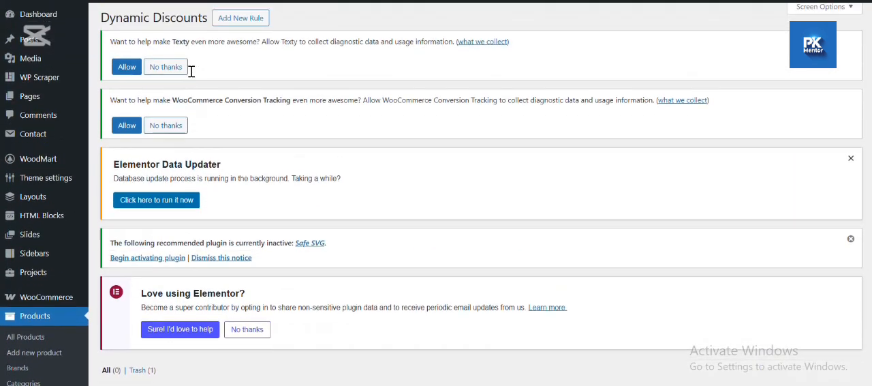
{"action": "scroll", "coordinate": [273, 85], "scroll_direction": "down", "scroll_amount": 4}
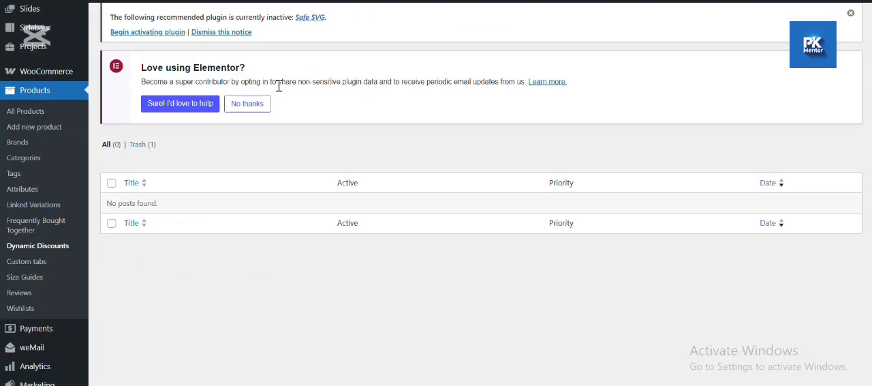
{"action": "scroll", "coordinate": [282, 88], "scroll_direction": "down", "scroll_amount": 4}
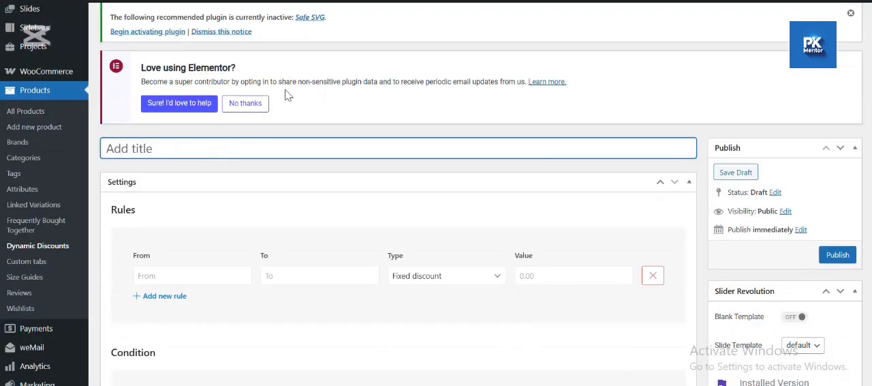
- Title the new discount rule "Bulk Purchase discount"
{"action": "type", "text": "B"}
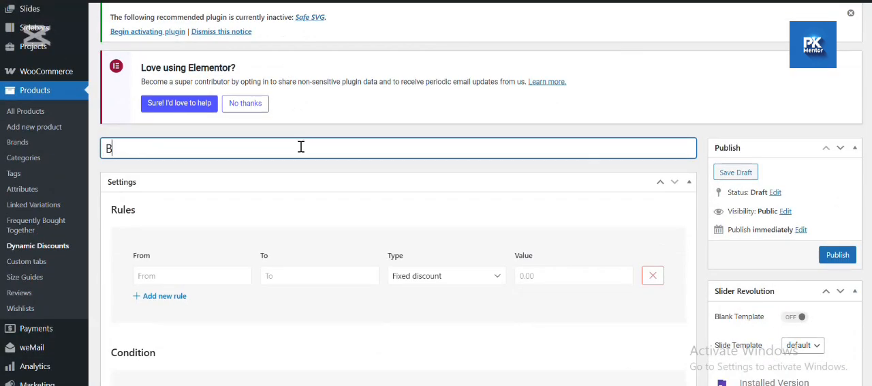
{"action": "type", "text": "ulk Purchase disco"}
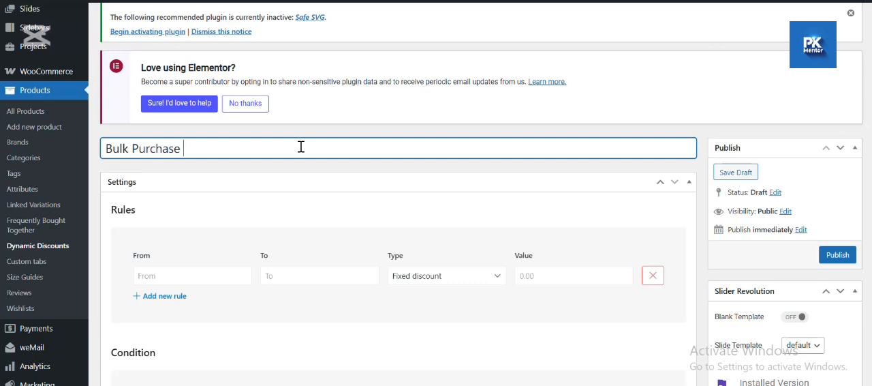
{"action": "type", "text": "unt"}
- Set the first rule to a percentage discount of 5 for quantities from 1 to 10
{"action": "scroll", "coordinate": [321, 181], "scroll_direction": "down", "scroll_amount": 2}
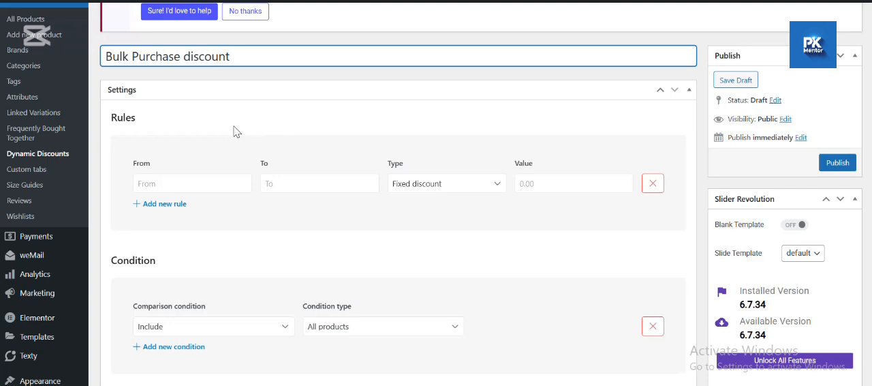
{"action": "scroll", "coordinate": [225, 130], "scroll_direction": "down", "scroll_amount": 1}
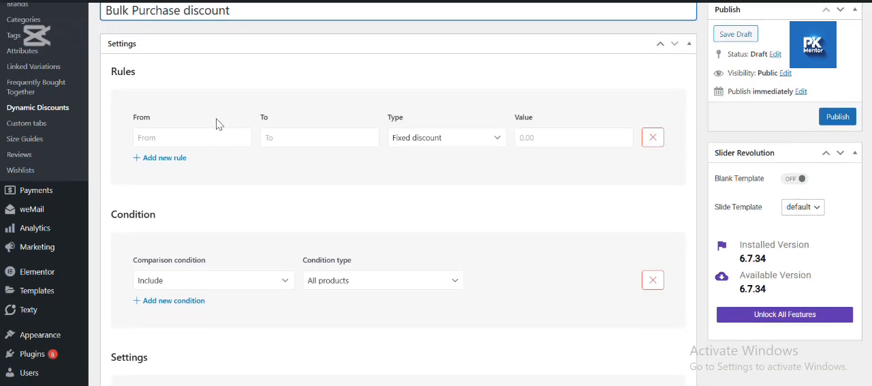
{"action": "scroll", "coordinate": [218, 123], "scroll_direction": "up", "scroll_amount": 1}
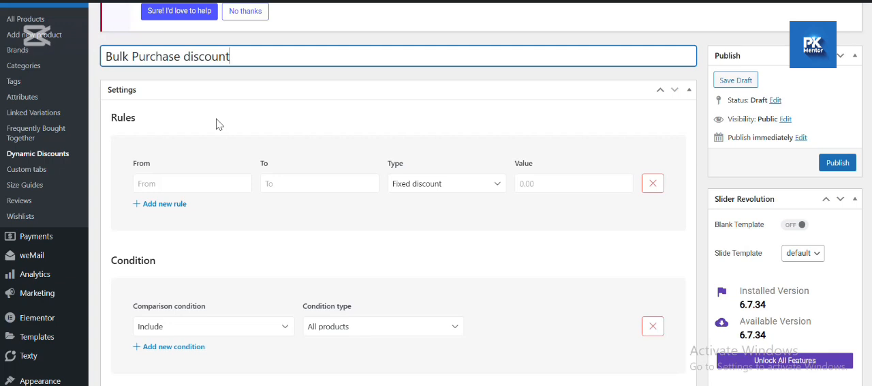
{"action": "left_click", "coordinate": [187, 183]}
{"action": "type", "text": "1"}
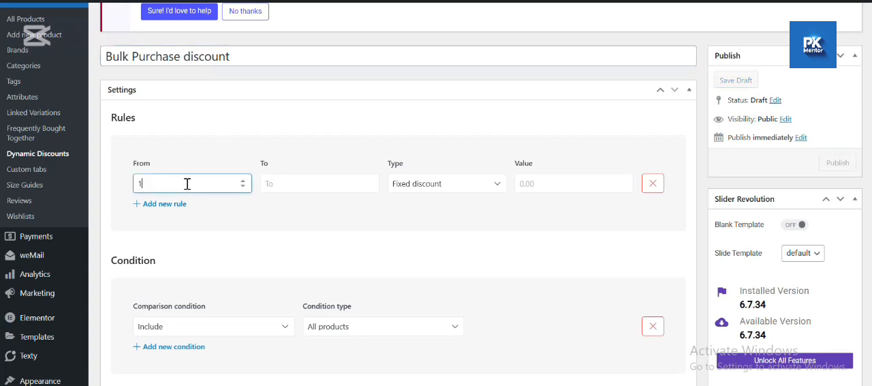
{"action": "left_click", "coordinate": [280, 182]}
{"action": "type", "text": "10"}
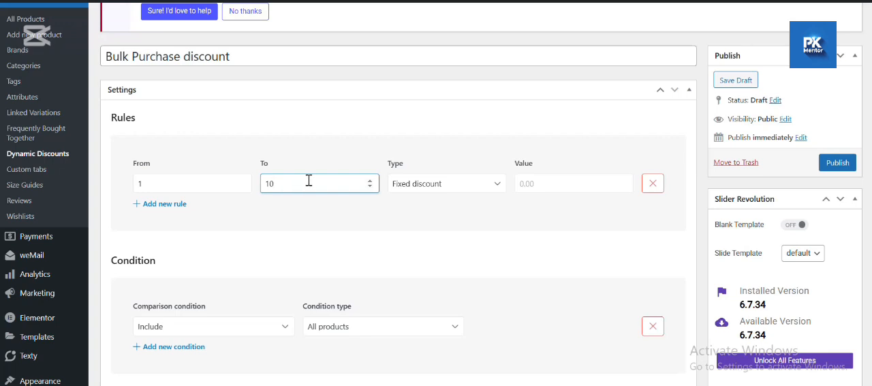
{"action": "left_click", "coordinate": [479, 190]}
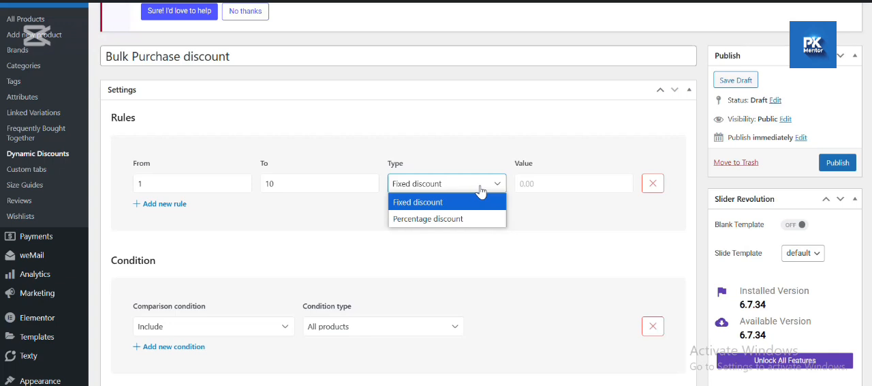
{"action": "left_click", "coordinate": [450, 219]}
{"action": "left_click", "coordinate": [525, 185]}
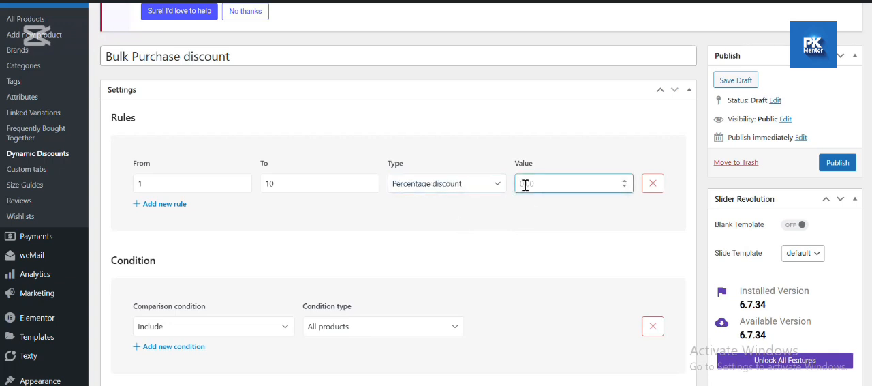
{"action": "type", "text": "5"}
- Add a second rule giving a percentage discount of 10 for quantities from 11 to 20
{"action": "left_click", "coordinate": [161, 204]}
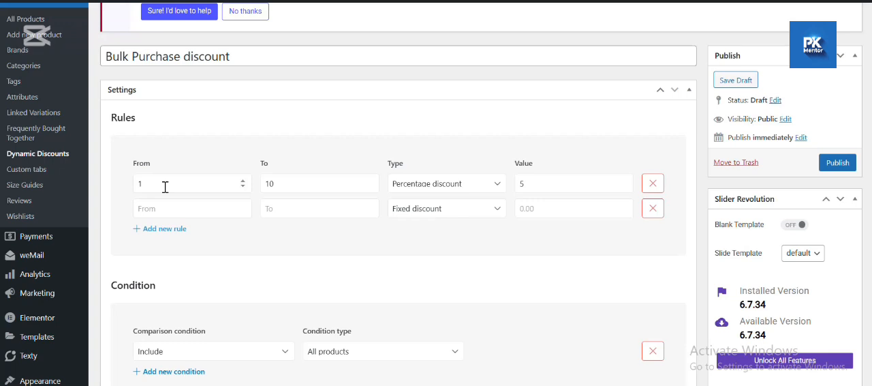
{"action": "left_click", "coordinate": [169, 208]}
{"action": "type", "text": "11"}
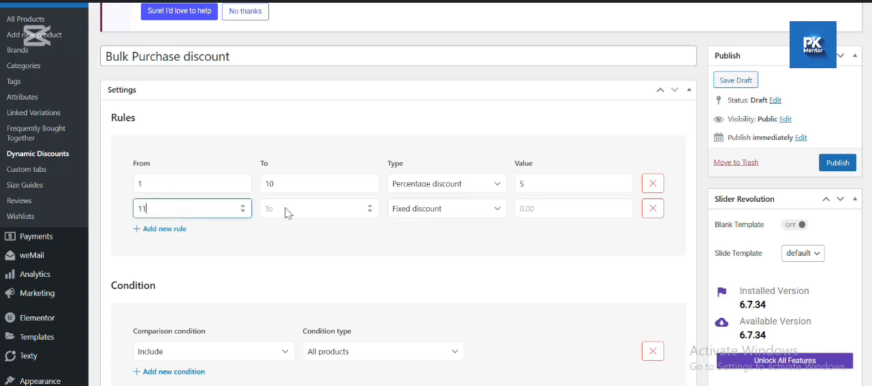
{"action": "left_click", "coordinate": [286, 209]}
{"action": "type", "text": "20"}
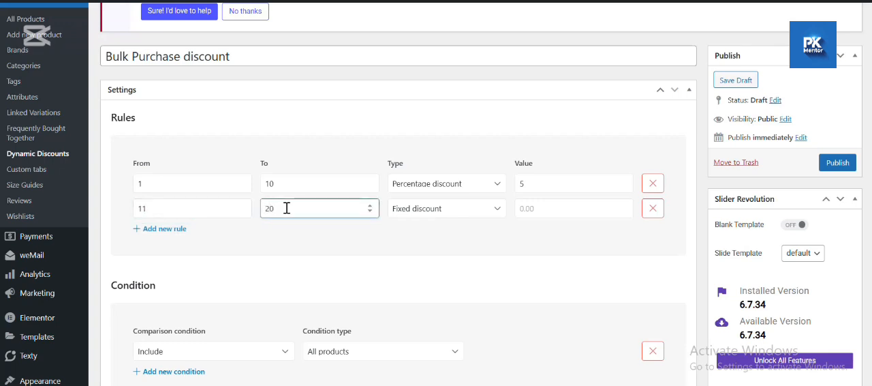
{"action": "left_click", "coordinate": [448, 209]}
{"action": "left_click", "coordinate": [435, 243]}
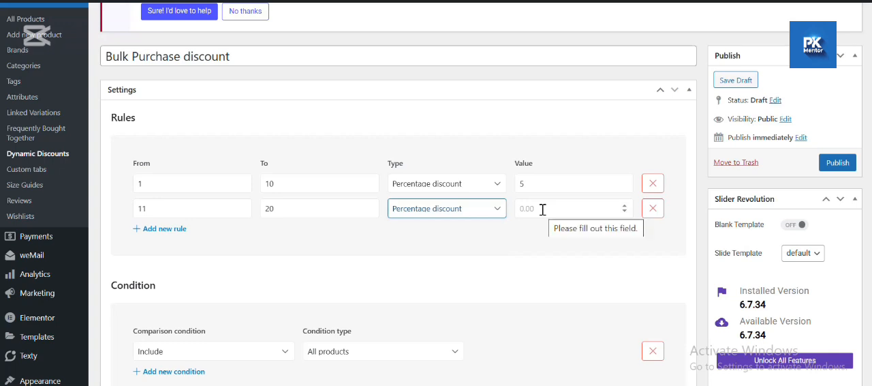
{"action": "left_click", "coordinate": [542, 210]}
{"action": "type", "text": "10"}
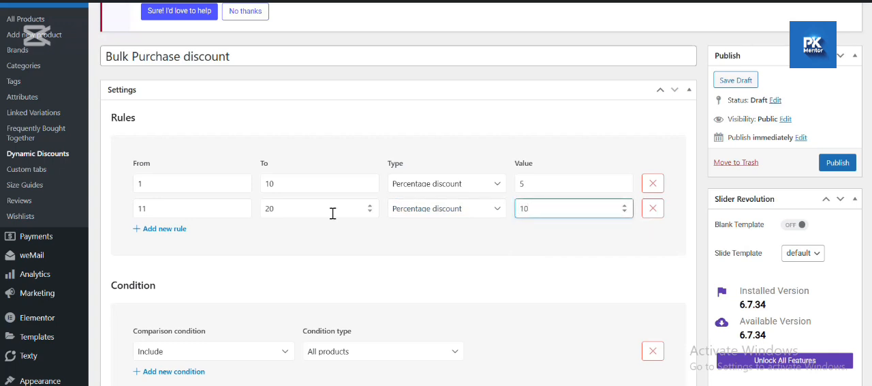
- Add a third rule starting from 21+ with a percentage discount of 15, leaving its upper limit empty
{"action": "left_click", "coordinate": [178, 229]}
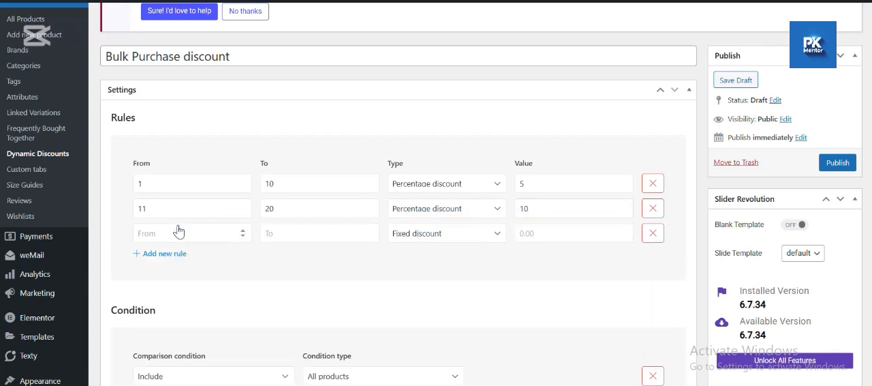
{"action": "scroll", "coordinate": [182, 218], "scroll_direction": "down", "scroll_amount": 1}
{"action": "left_click", "coordinate": [184, 188]}
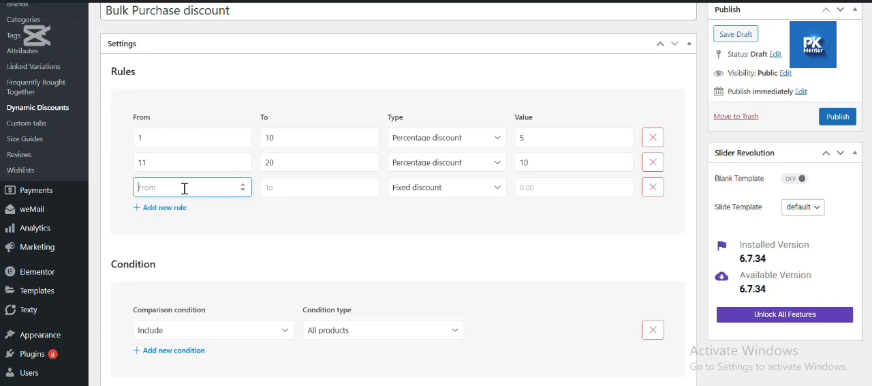
{"action": "type", "text": "21"}
{"action": "type", "text": "+"}
{"action": "left_click", "coordinate": [261, 214]}
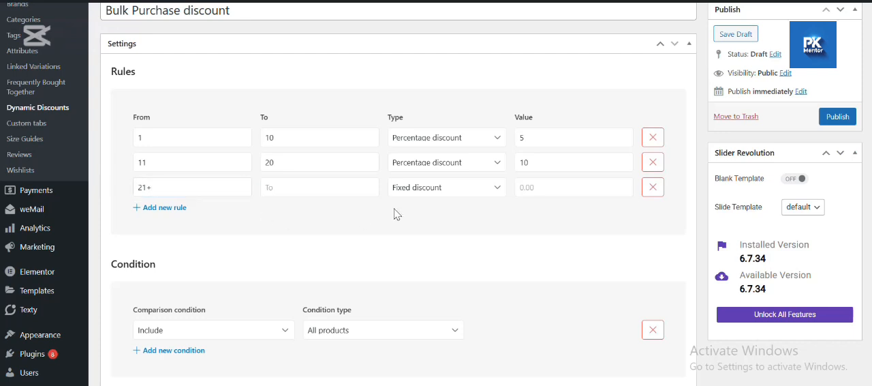
{"action": "left_click", "coordinate": [464, 188]}
{"action": "left_click", "coordinate": [442, 223]}
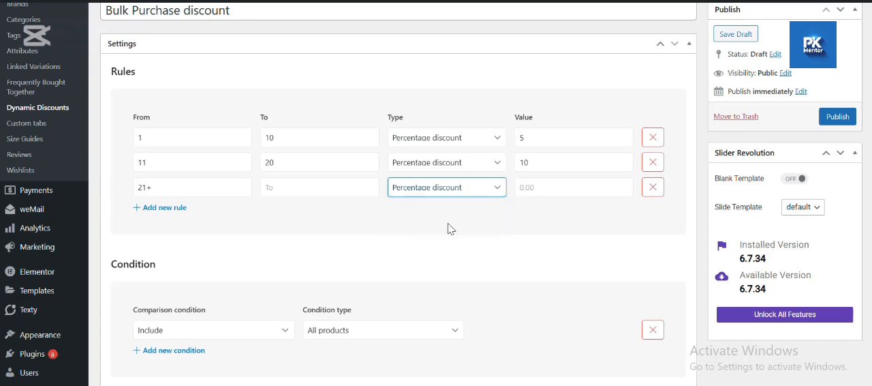
{"action": "left_click", "coordinate": [568, 181]}
{"action": "type", "text": "15"}
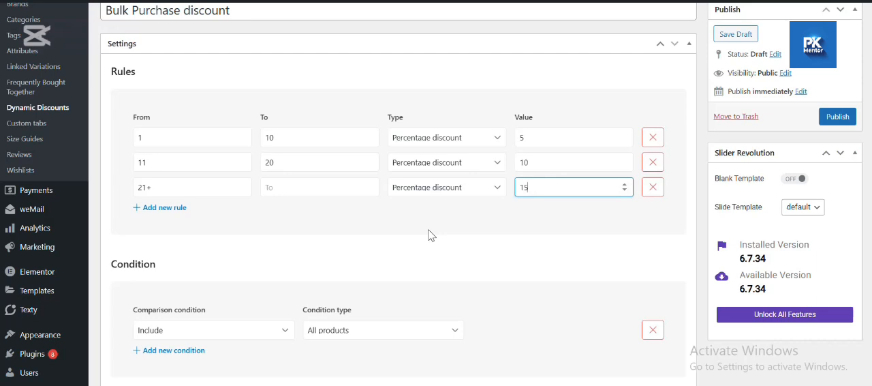
- Review the comparison and condition type options for the discount, and open its priority value for editing
{"action": "scroll", "coordinate": [273, 229], "scroll_direction": "down", "scroll_amount": 2}
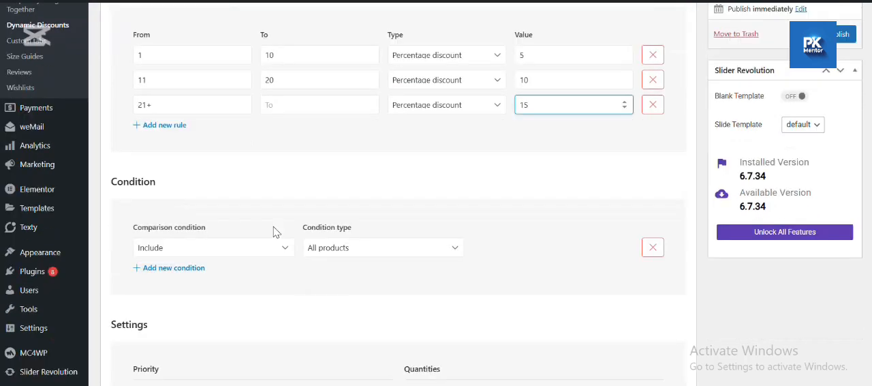
{"action": "left_click", "coordinate": [406, 196]}
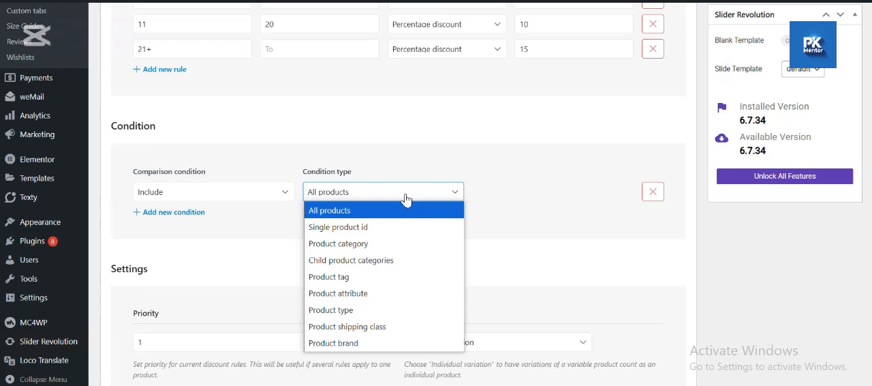
{"action": "left_click", "coordinate": [280, 197]}
{"action": "left_click", "coordinate": [402, 199]}
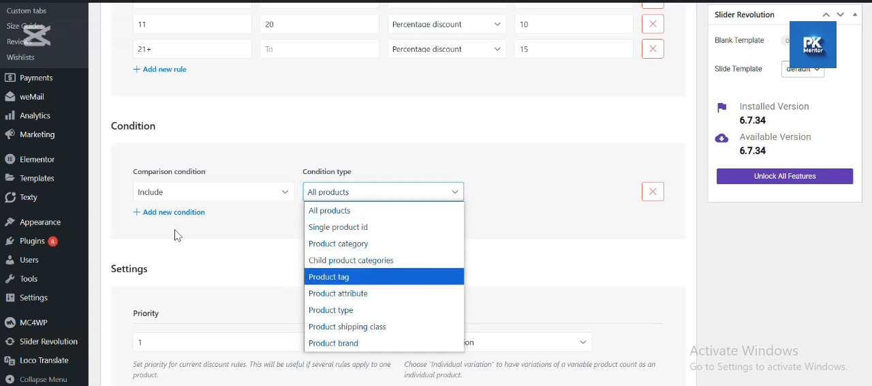
{"action": "scroll", "coordinate": [240, 269], "scroll_direction": "down", "scroll_amount": 1}
{"action": "left_click", "coordinate": [252, 280]}
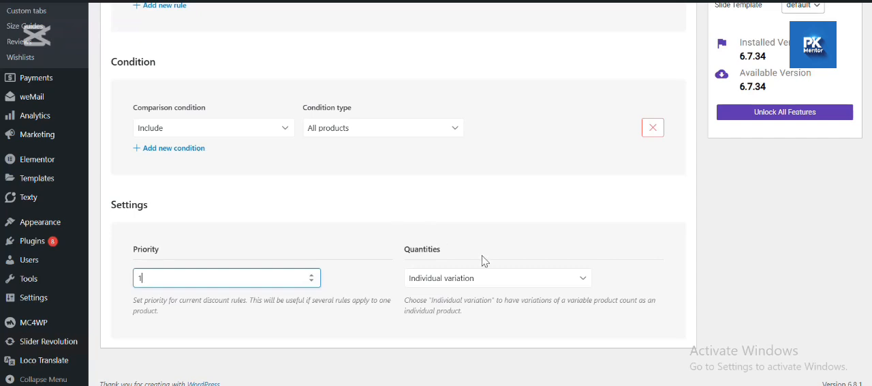
- Check the available Quantities options for the discount and try to publish the Bulk Purchase discount
{"action": "left_click", "coordinate": [516, 277]}
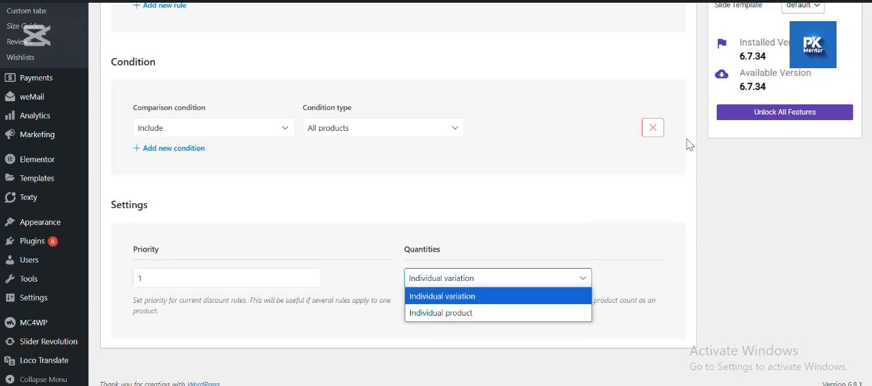
{"action": "left_click", "coordinate": [646, 198]}
{"action": "scroll", "coordinate": [646, 198], "scroll_direction": "up", "scroll_amount": 5}
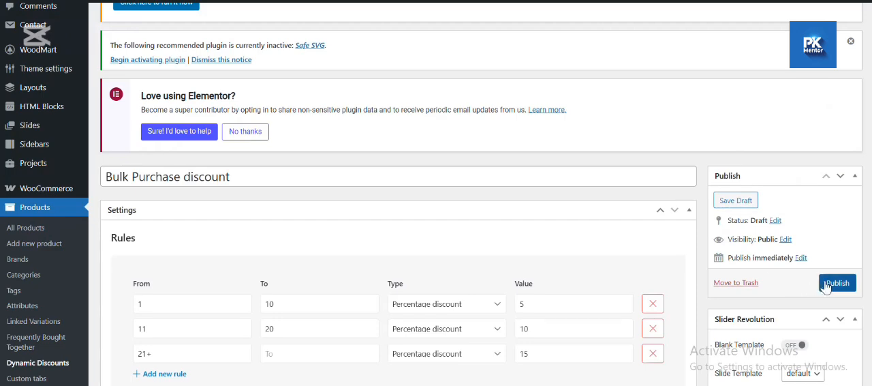
{"action": "left_click", "coordinate": [828, 285]}
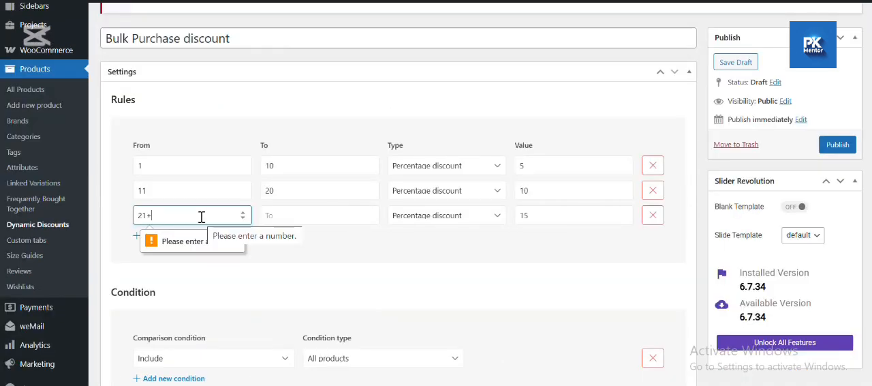
- Correct the third rule's starting quantity to 21, leave its upper limit empty, and publish the discount
{"action": "key", "text": "BackSpace"}
{"action": "left_click", "coordinate": [286, 218]}
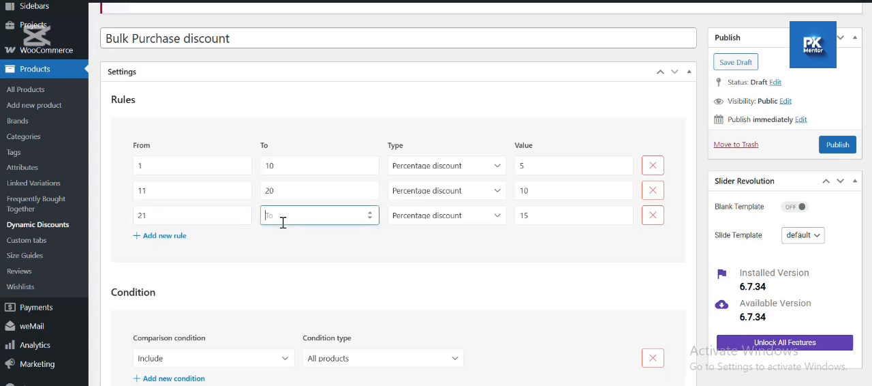
{"action": "left_click", "coordinate": [827, 148]}
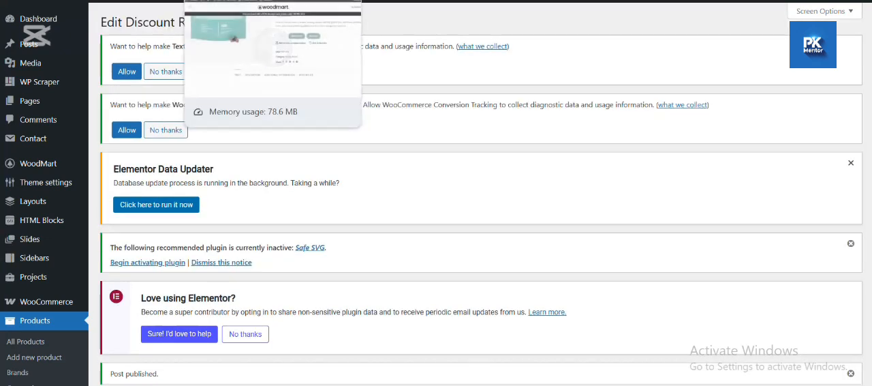
- Switch to the Allergy Relief product page in the store, reload it, and examine its quantity discount table
{"action": "left_click", "coordinate": [231, 1]}
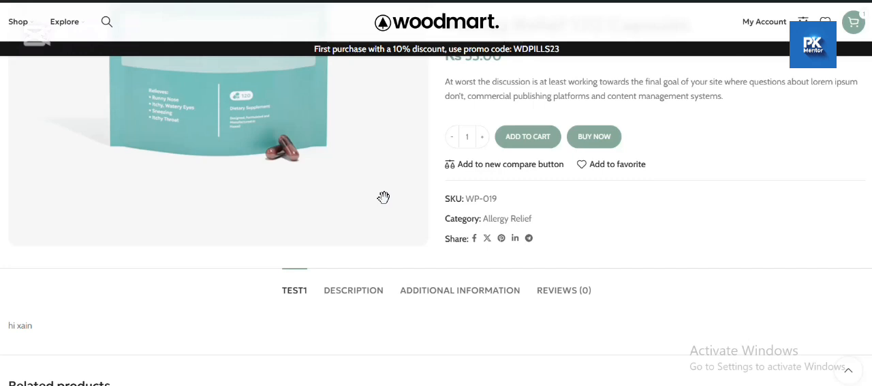
{"action": "key", "text": "F5"}
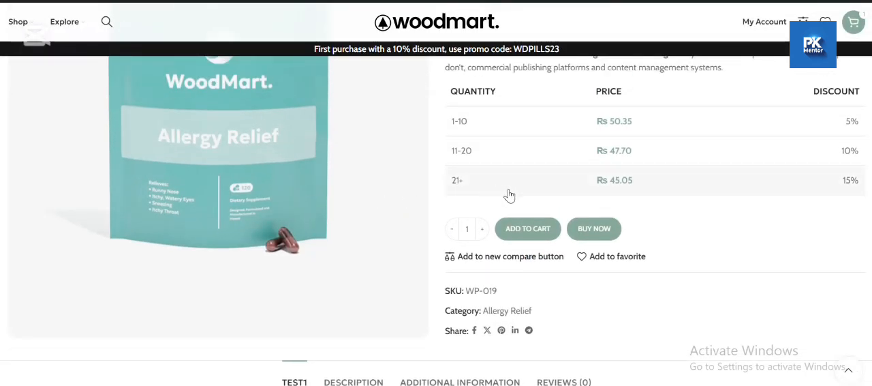
{"action": "scroll", "coordinate": [579, 197], "scroll_direction": "up", "scroll_amount": 1}
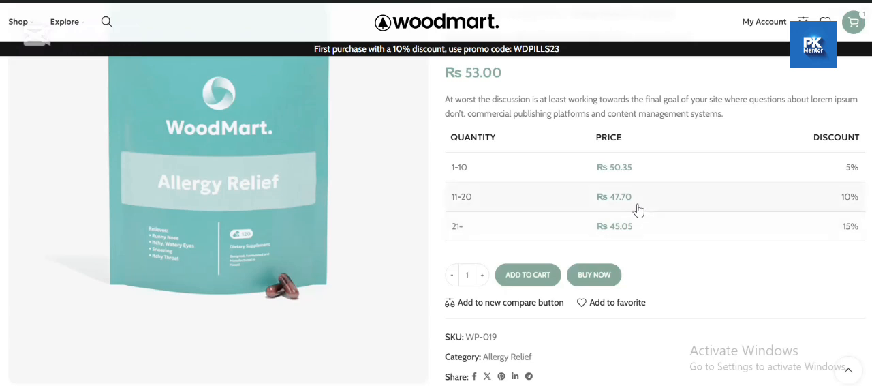
- Test the discount tiers on the product page by setting the order quantity to 20 and then 25
{"action": "type", "text": "1"}
{"action": "double_click", "coordinate": [474, 281]}
{"action": "key", "text": "BackSpace"}
{"action": "type", "text": "20"}
{"action": "double_click", "coordinate": [467, 275]}
{"action": "key", "text": "BackSpace"}
{"action": "type", "text": "25"}
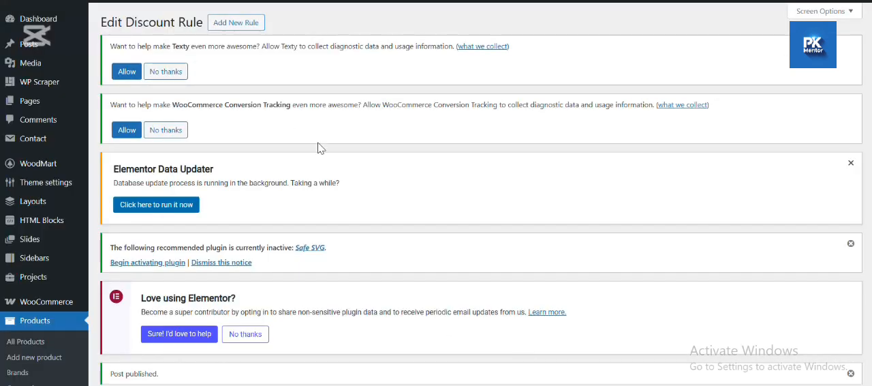
- Return to the Bulk Purchase discount editor and review its quantity rules and product condition
{"action": "scroll", "coordinate": [318, 146], "scroll_direction": "down", "scroll_amount": 5}
{"action": "scroll", "coordinate": [320, 147], "scroll_direction": "down", "scroll_amount": 6}
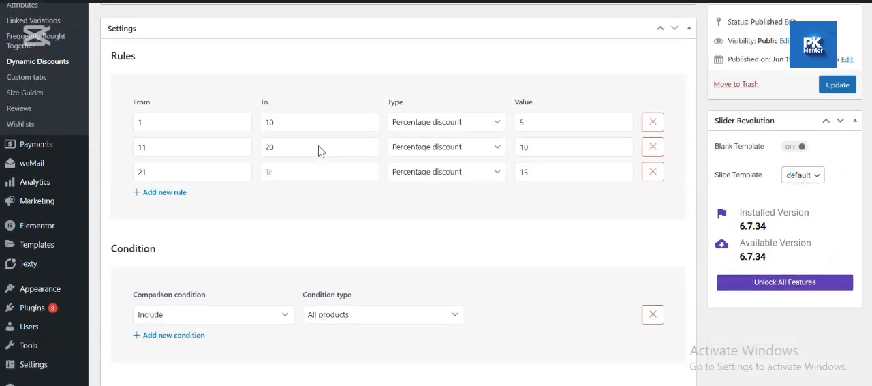